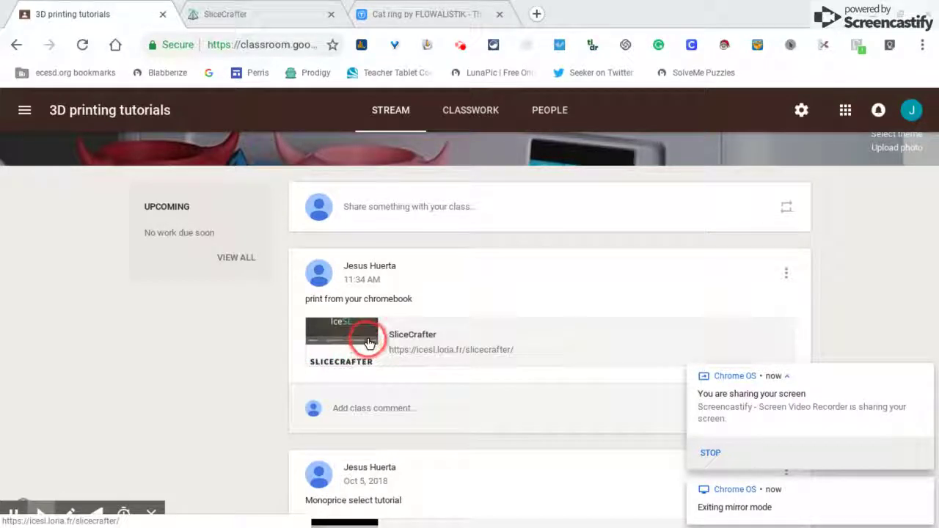
Open the SliceCrafter slicer page linked from the Google Classroom post
click(253, 26)
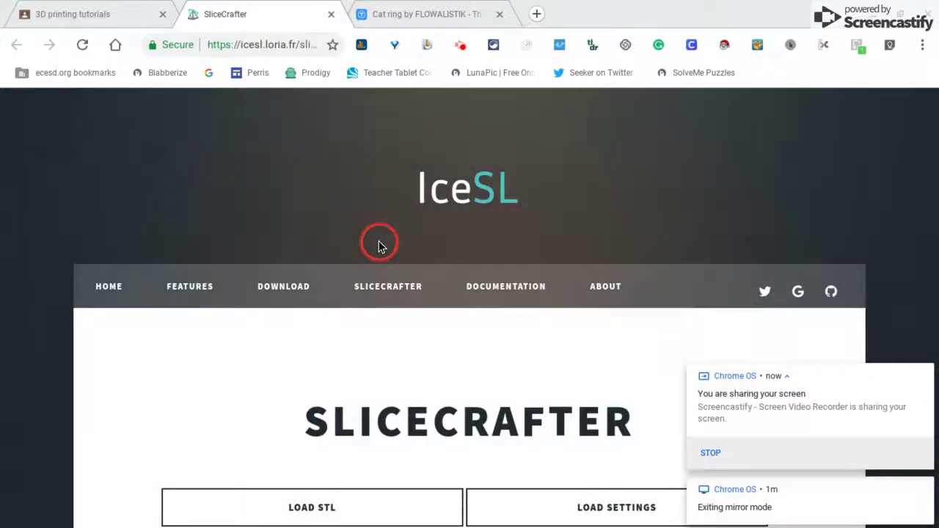
Download every Cat ring model file from the Thingiverse page as Cat_ring.zip
click(419, 17)
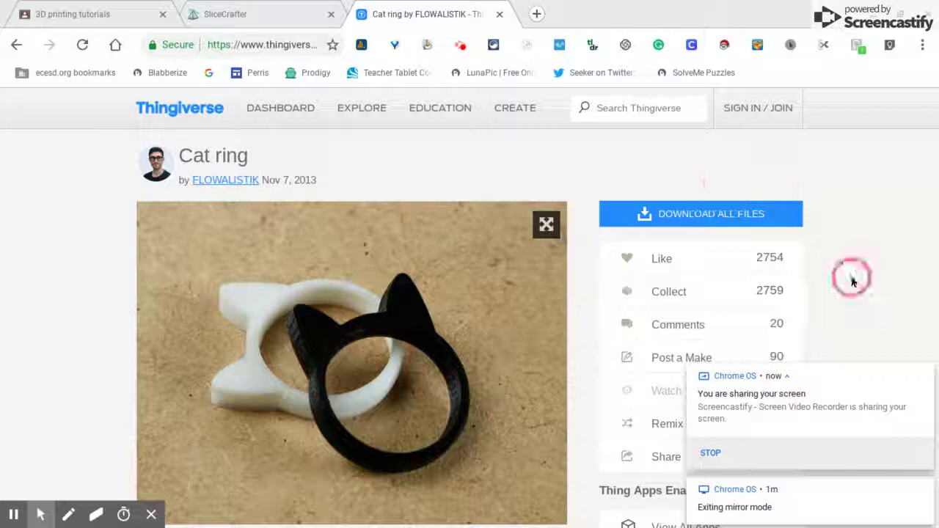
click(761, 227)
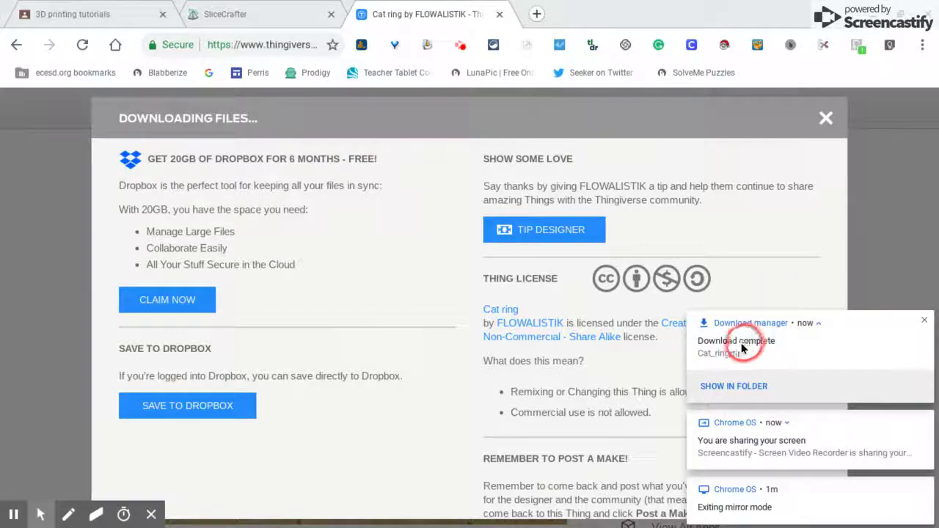
click(741, 349)
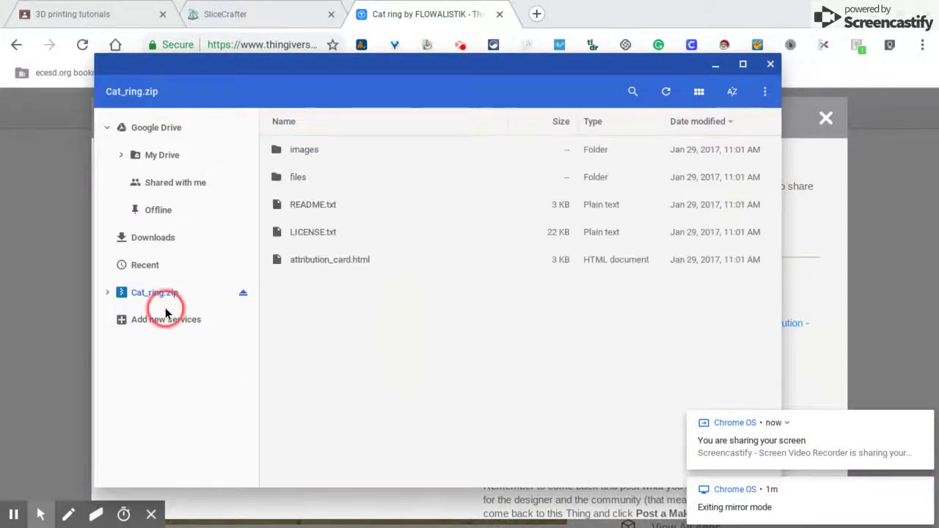
click(106, 293)
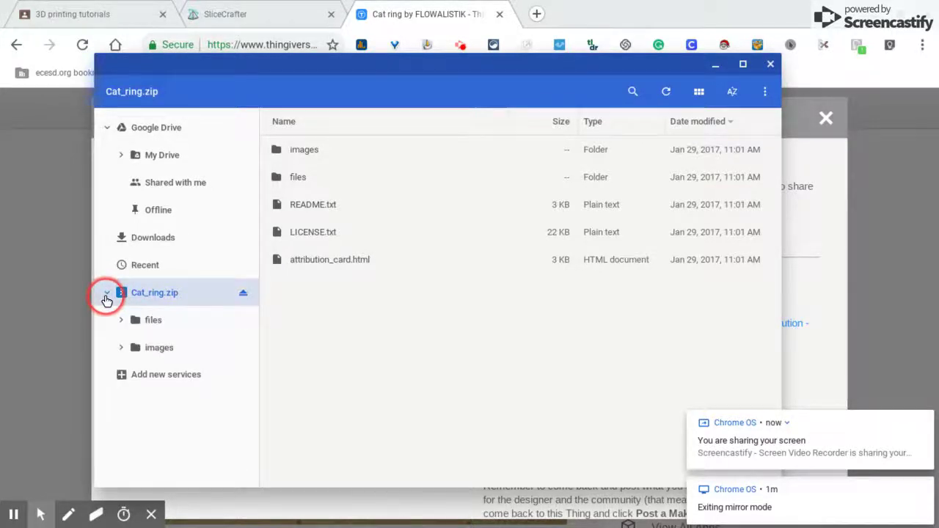
click(134, 322)
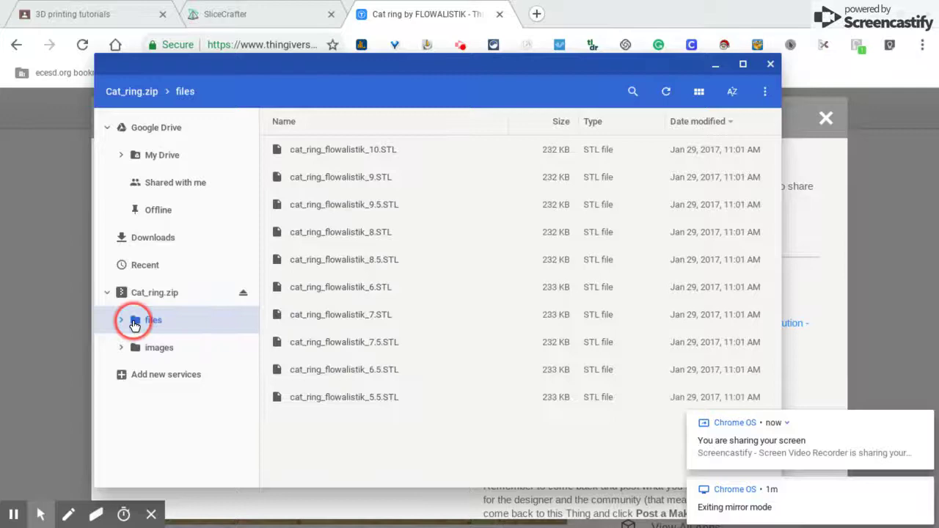
click(772, 66)
mouse_move(377, 522)
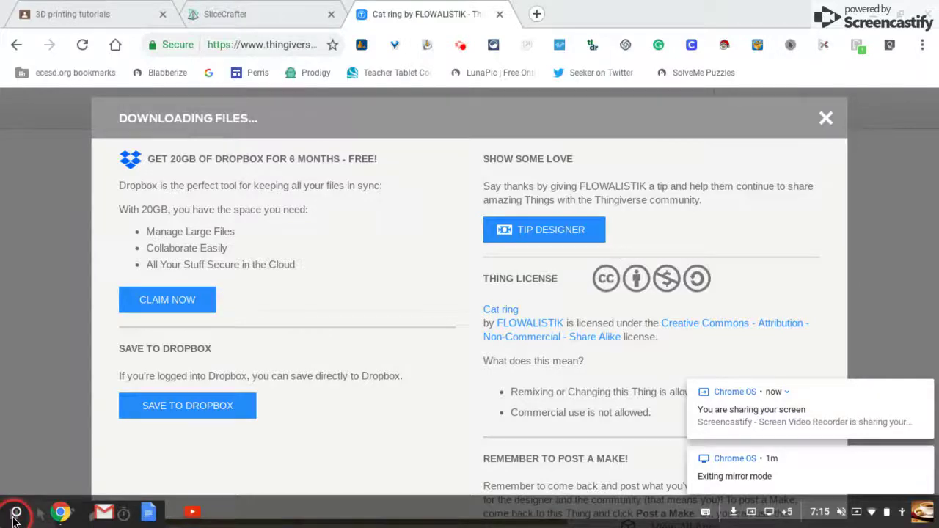
click(16, 514)
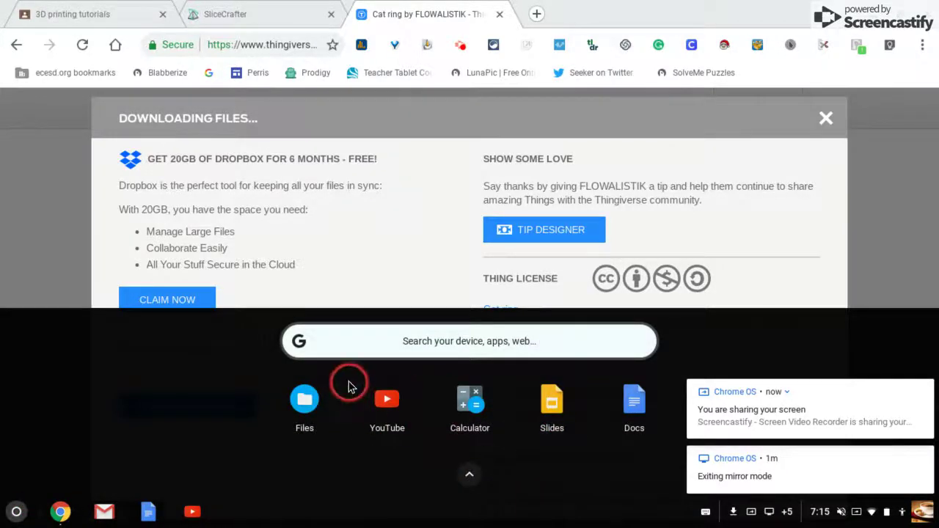
click(475, 481)
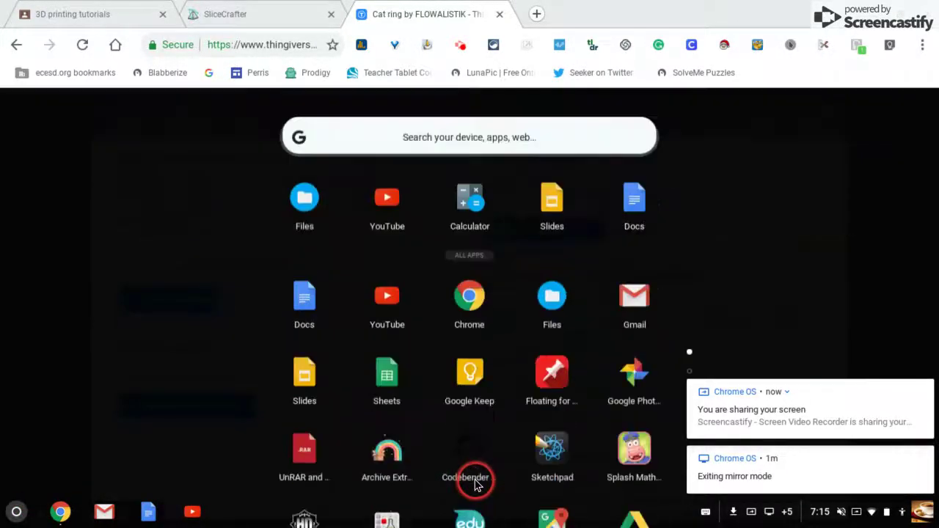
click(295, 112)
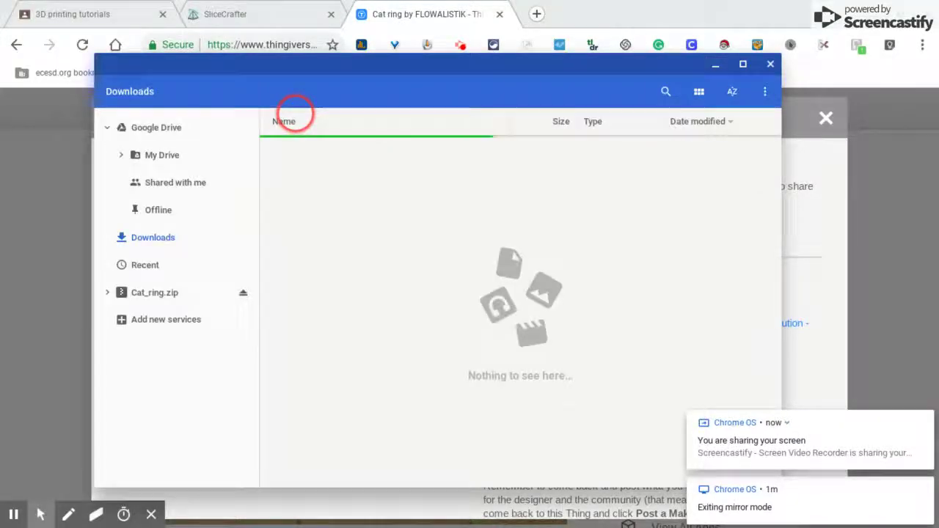
click(164, 261)
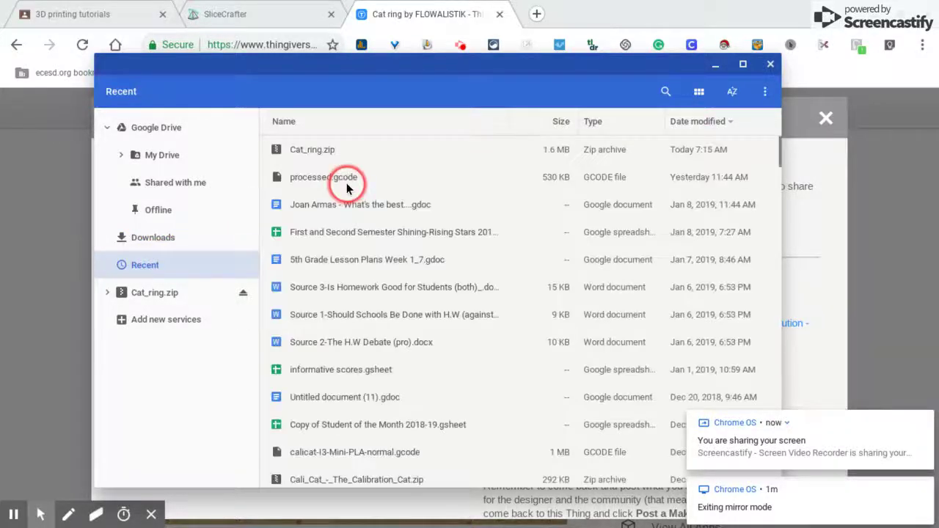
double_click(314, 157)
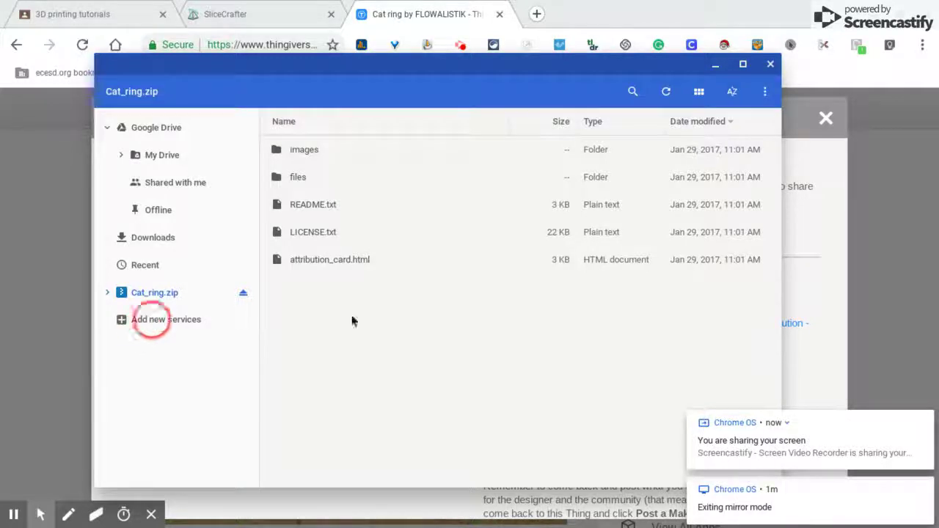
click(777, 93)
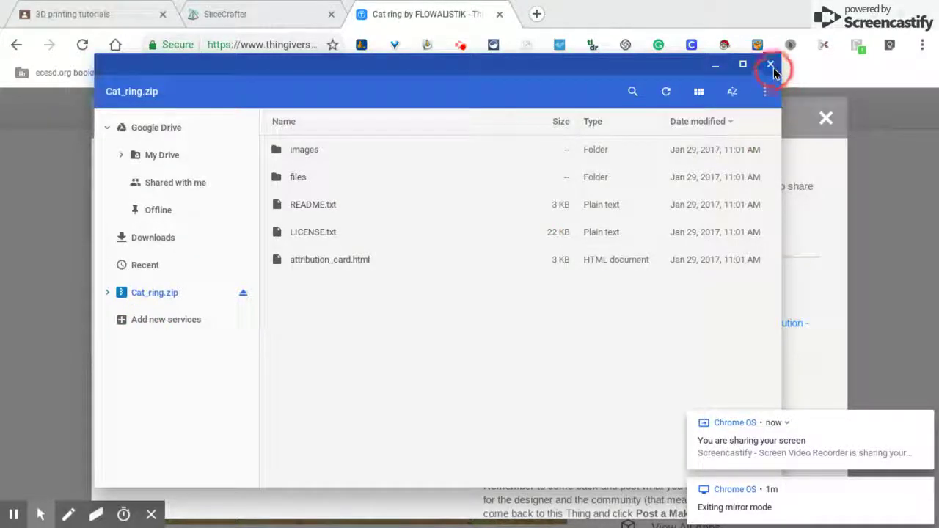
click(771, 65)
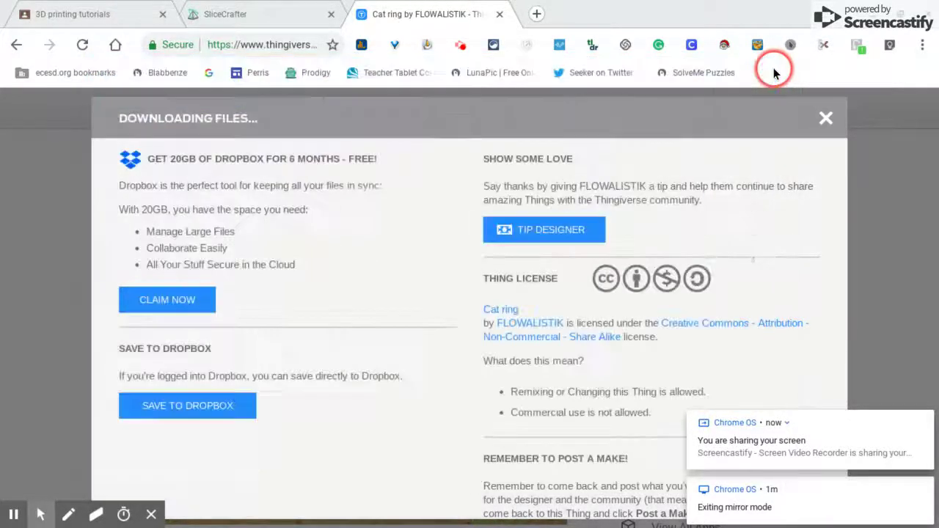
Return to SliceCrafter and scroll to the 3D viewer and settings panel (ultimaker2, Custom profile)
click(260, 22)
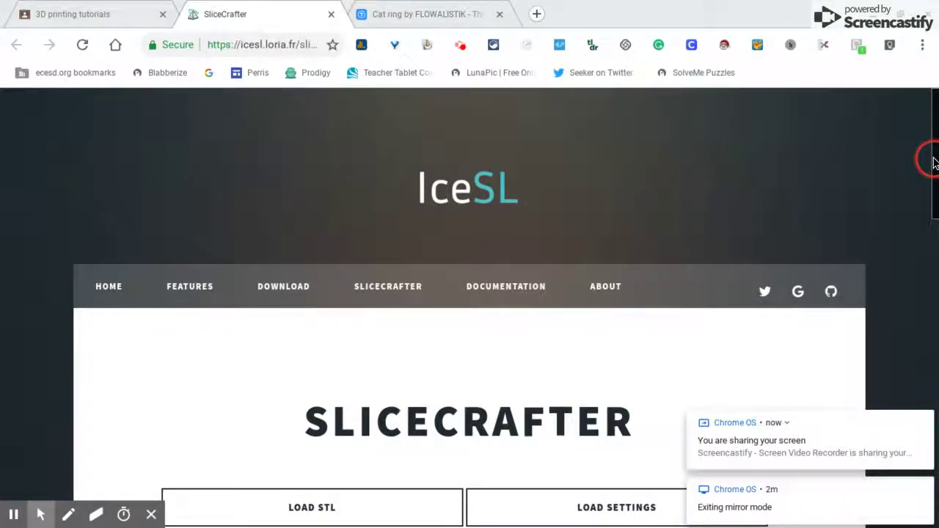
scroll(935, 163, down, 5)
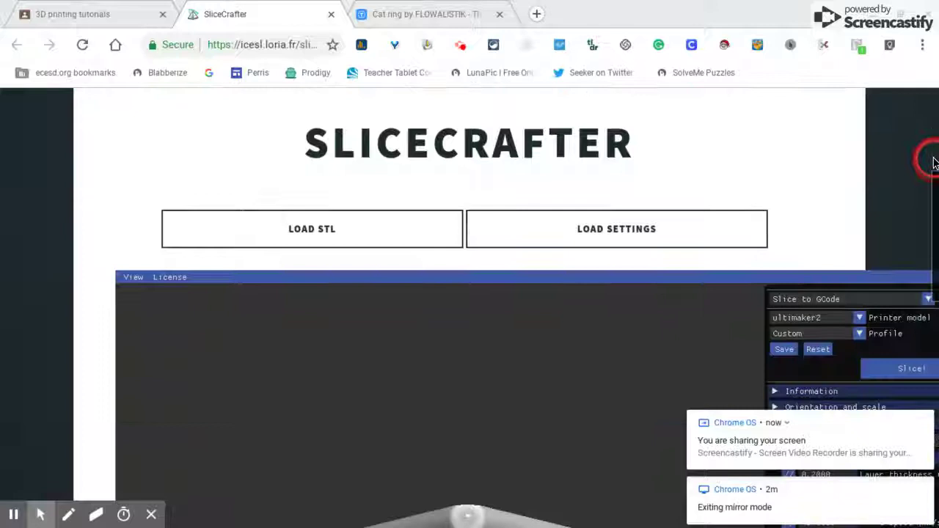
scroll(926, 154, down, 1)
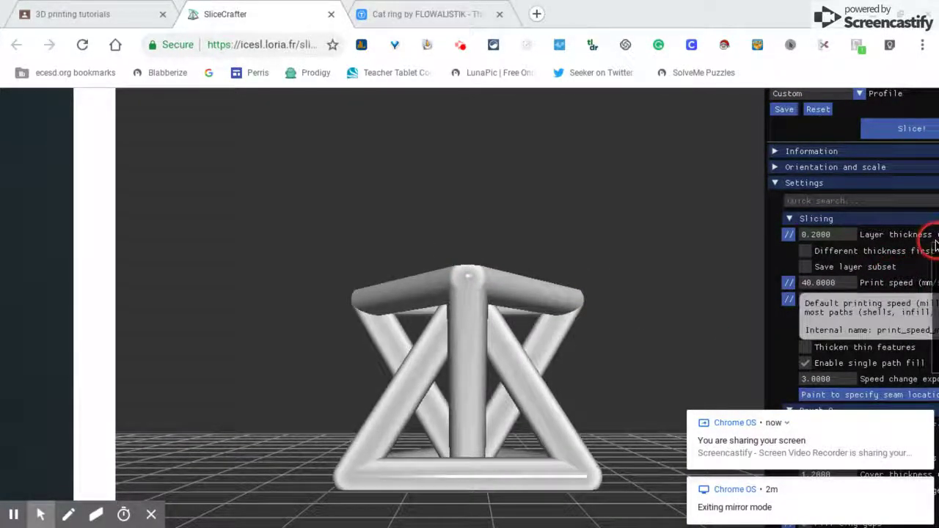
scroll(937, 307, up, 6)
scroll(934, 301, down, 2)
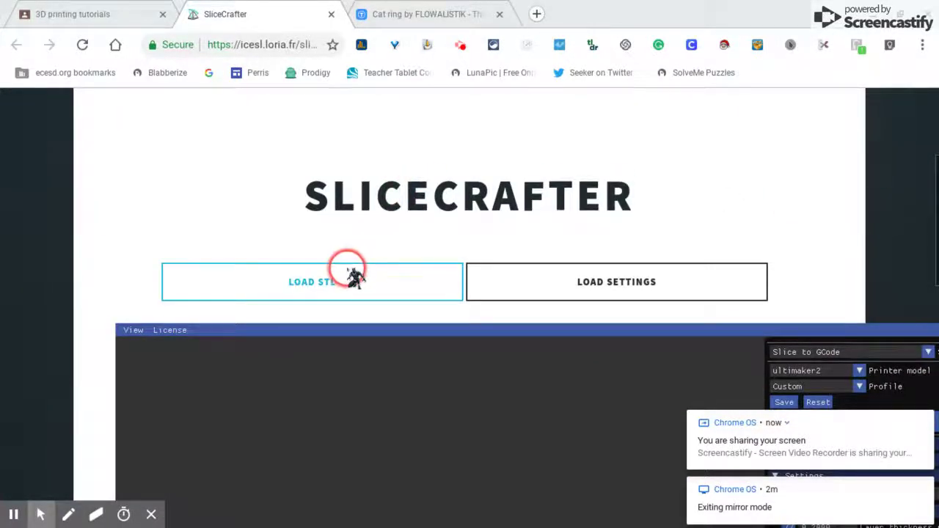
Load cat_ring_flowalistik_10.STL from the files folder inside Cat_ring.zip
click(351, 273)
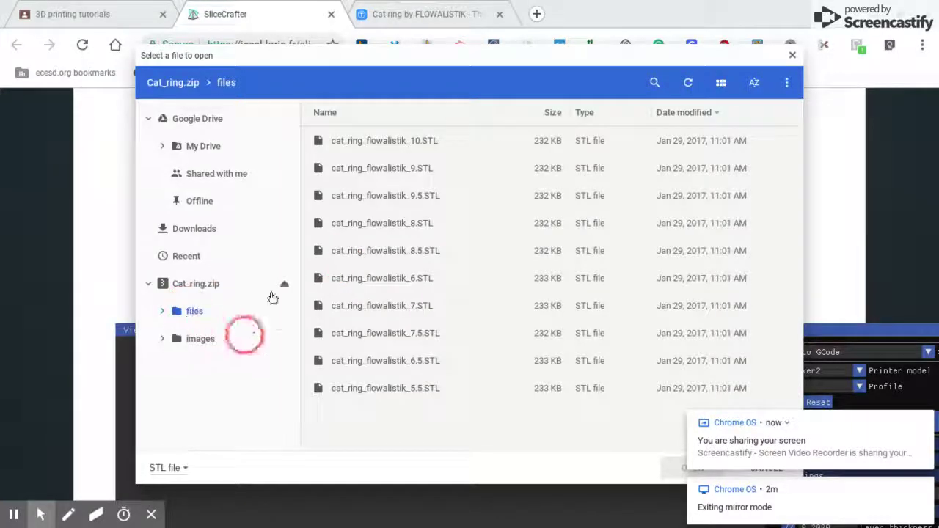
click(179, 284)
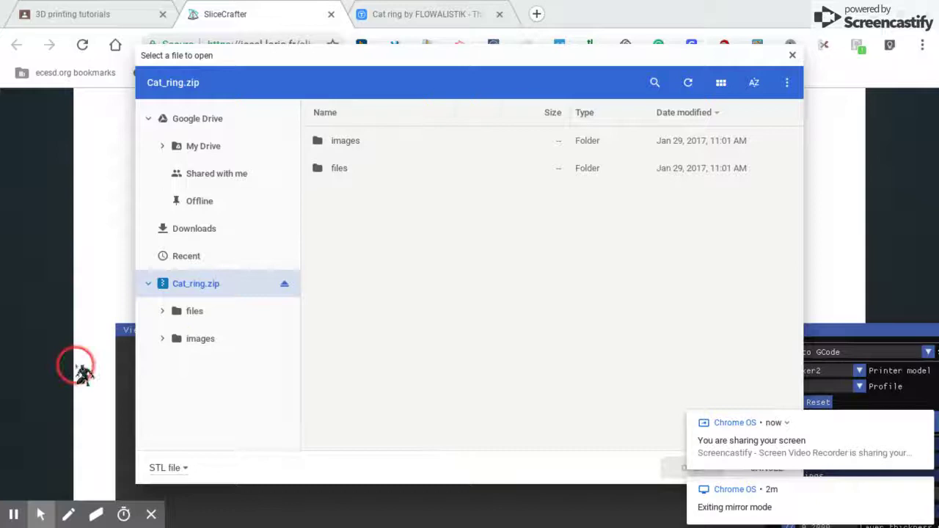
click(160, 292)
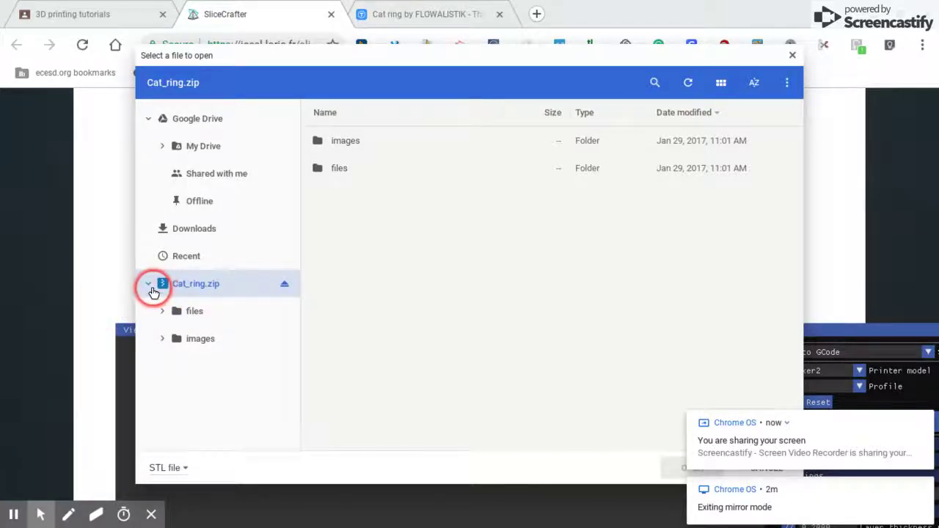
click(153, 292)
click(195, 317)
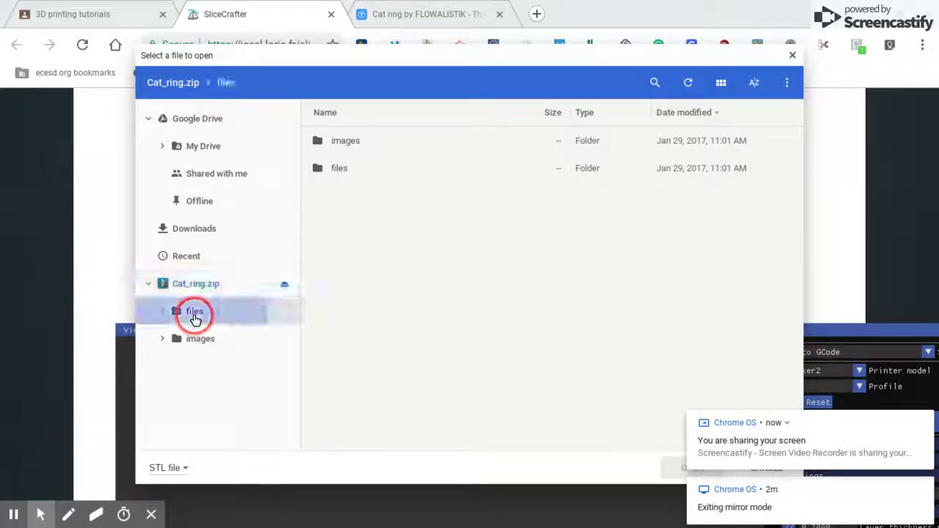
click(424, 155)
double_click(405, 147)
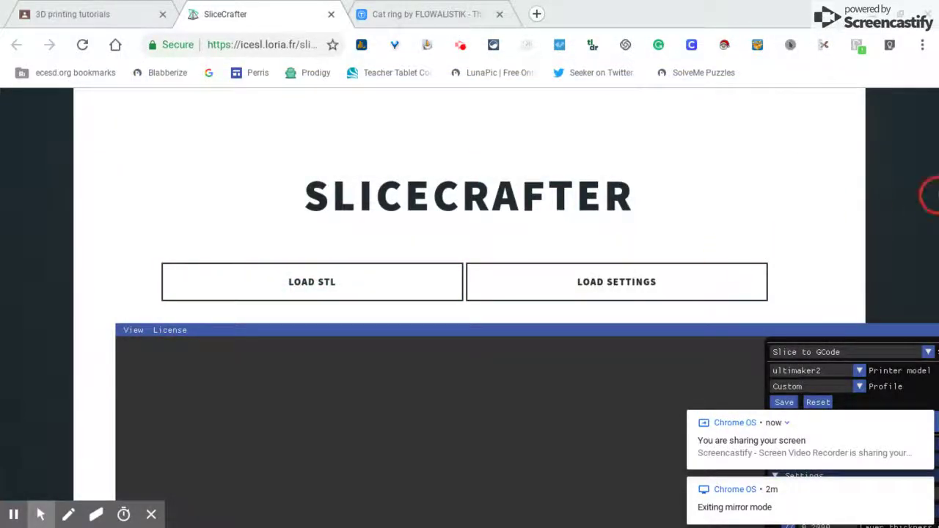
Orbit and adjust the 3D view until the size 10 cat ring is visible on the build plate
scroll(936, 216, down, 5)
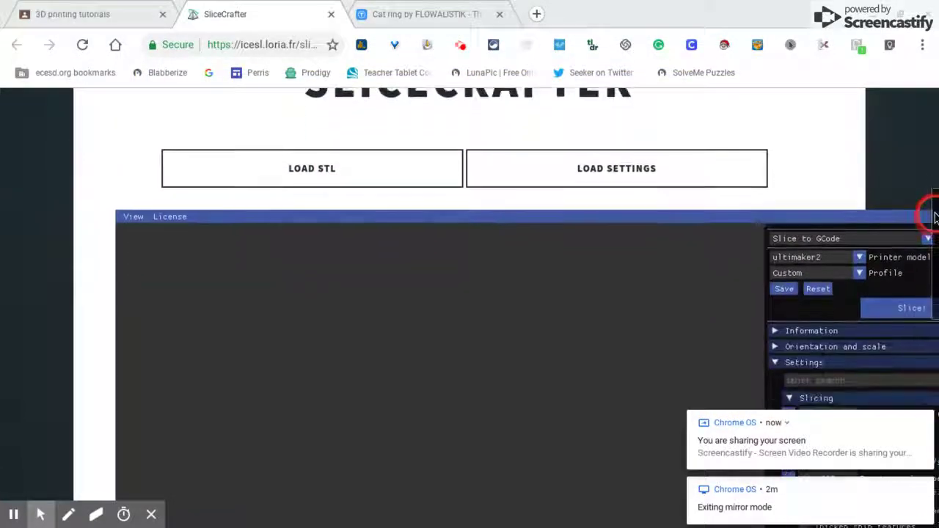
scroll(936, 216, down, 2)
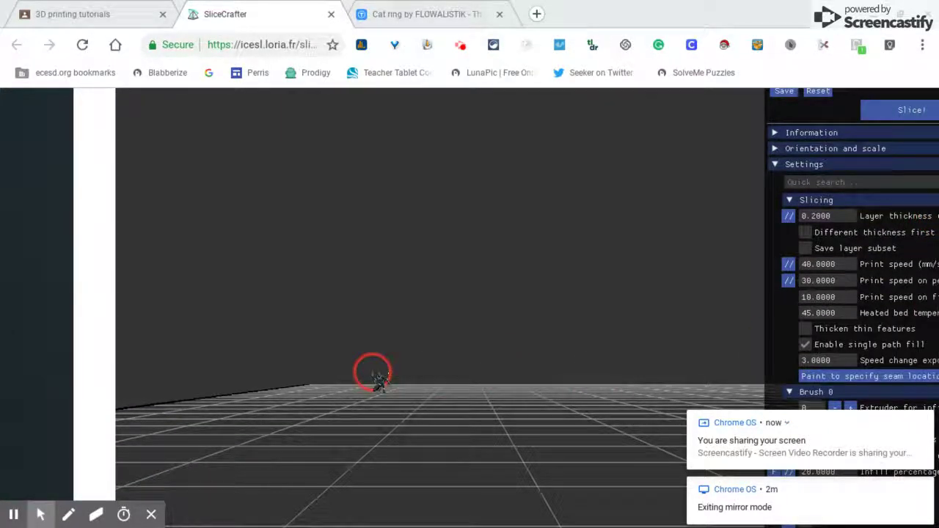
drag(376, 380, 511, 380)
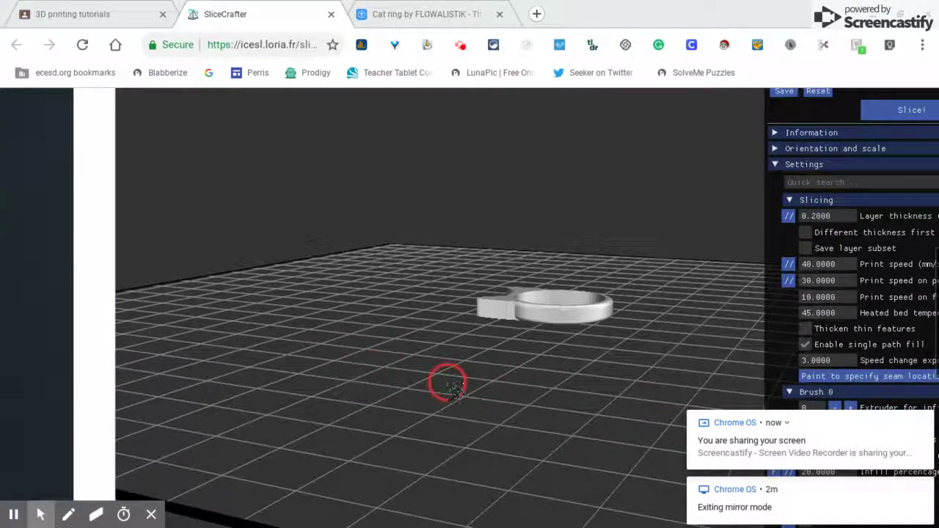
drag(455, 389, 507, 404)
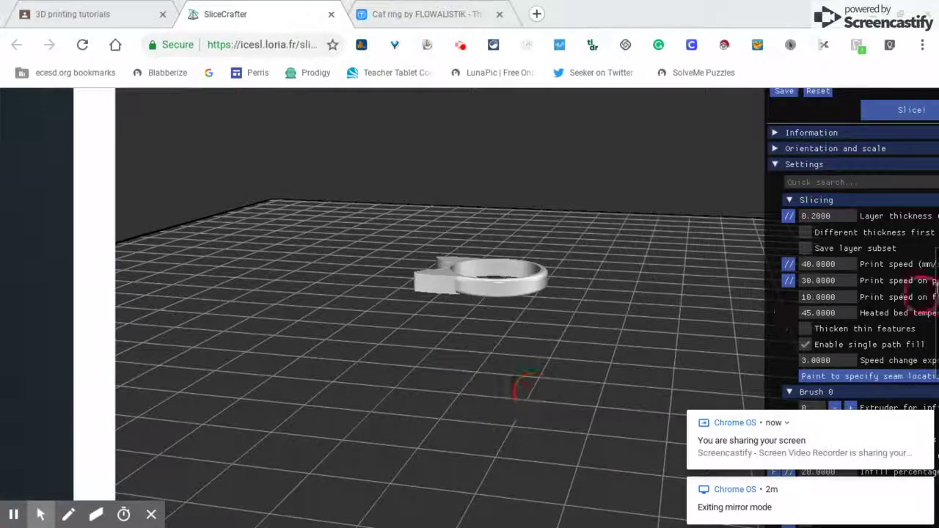
drag(929, 288, 937, 257)
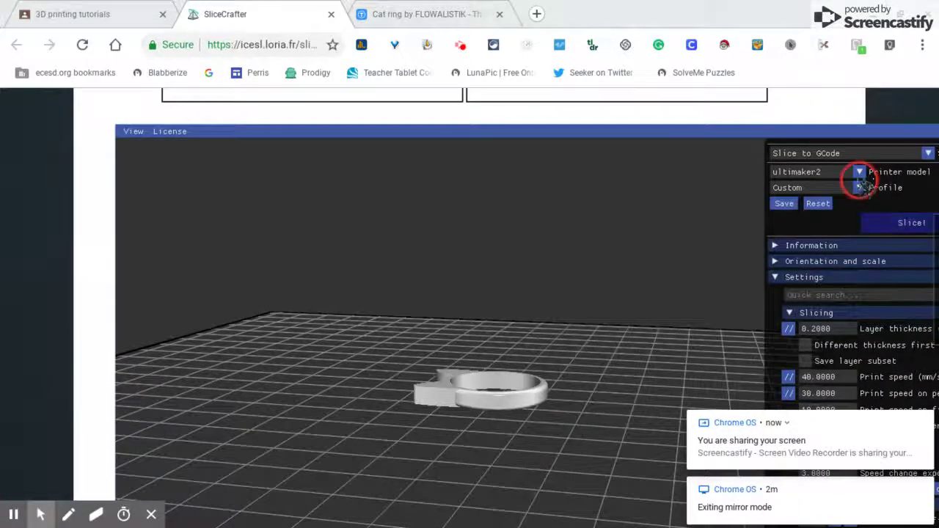
Switch the printer model from ultimaker2 to monoprice_select_mini_v2
click(859, 173)
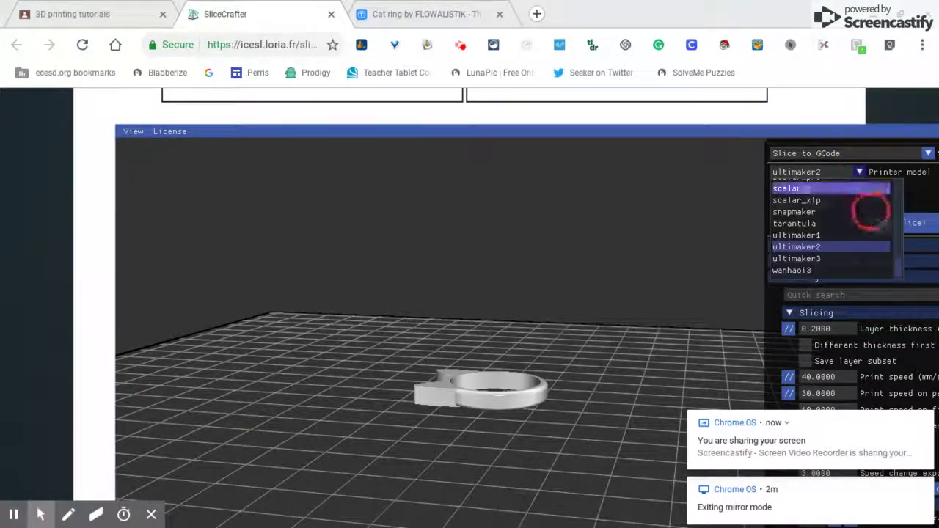
drag(904, 266, 890, 223)
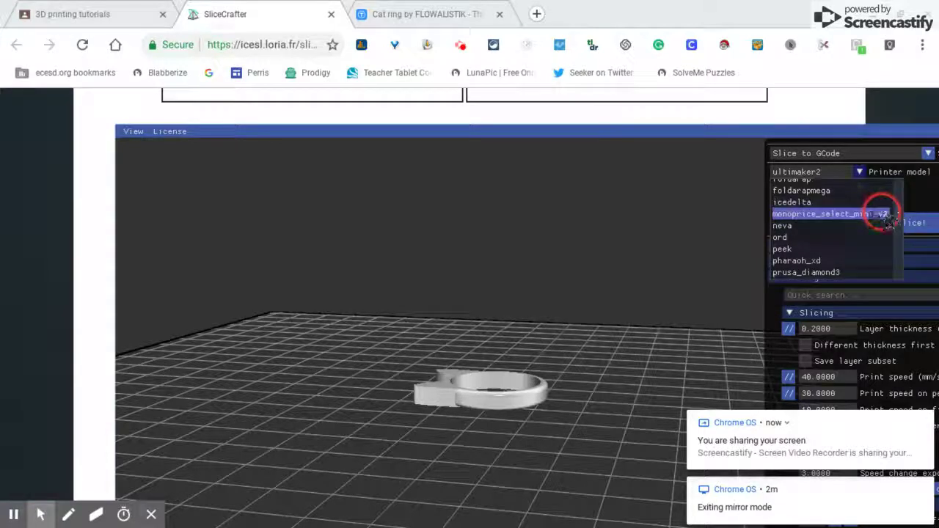
click(872, 214)
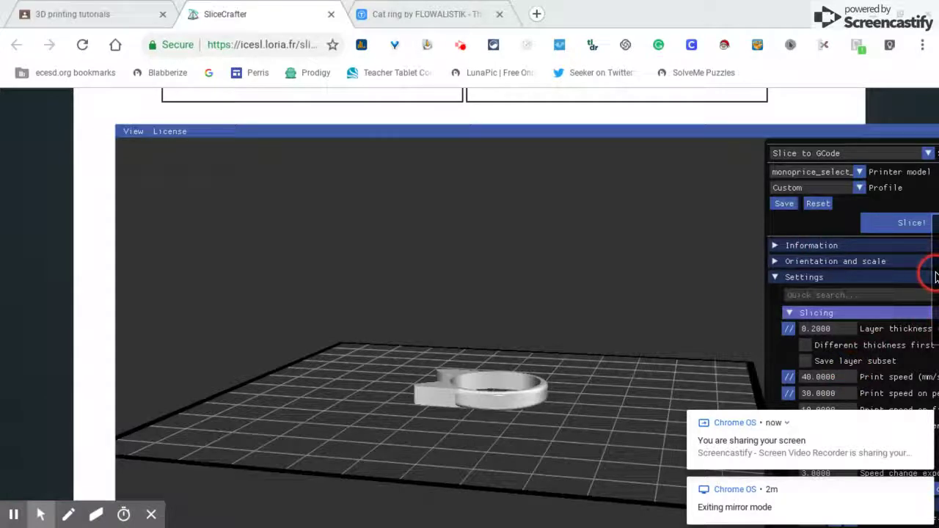
scroll(936, 277, down, 1)
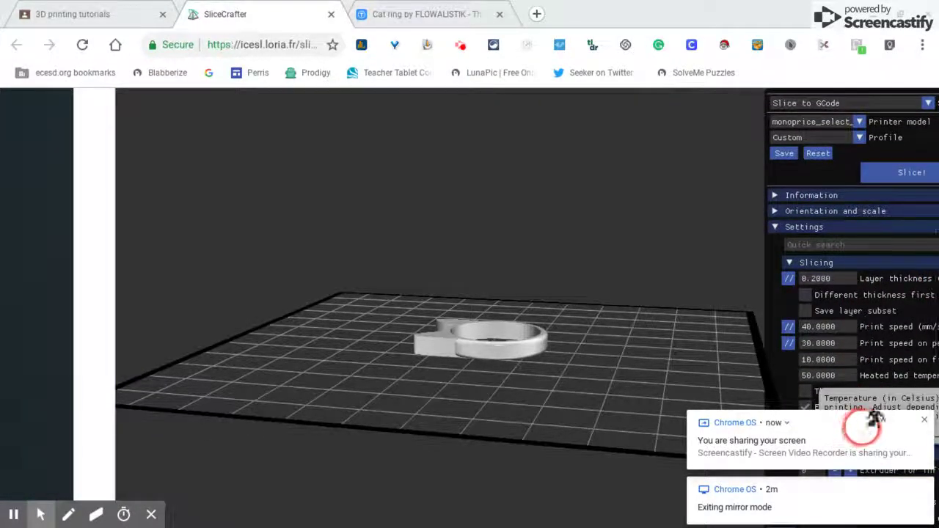
Change the heated bed temperature value from 50 to 60
double_click(839, 376)
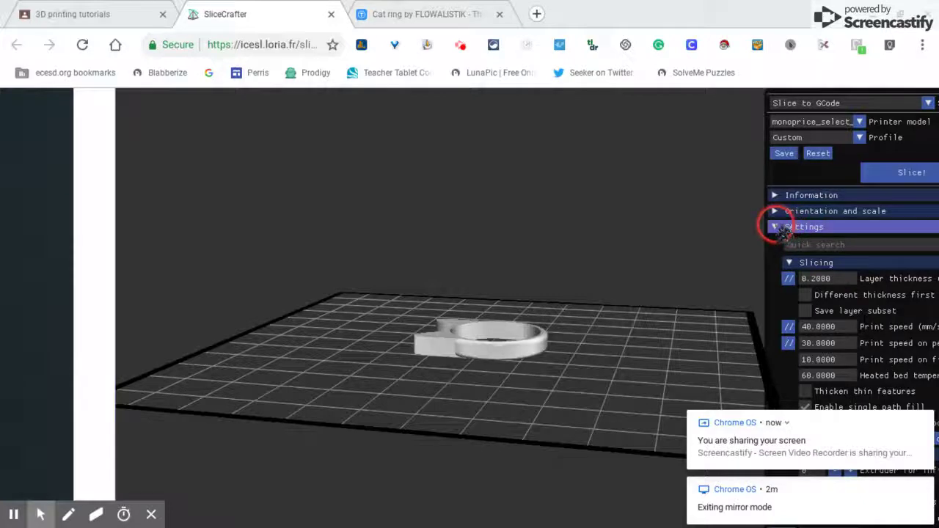
Try the orientation buttons until the cat ring lies flat on the build plate
click(784, 228)
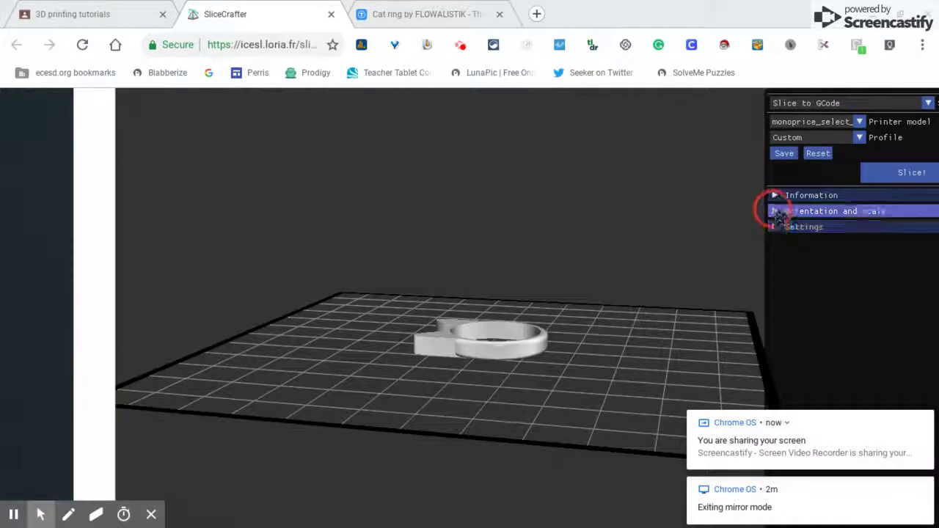
click(779, 213)
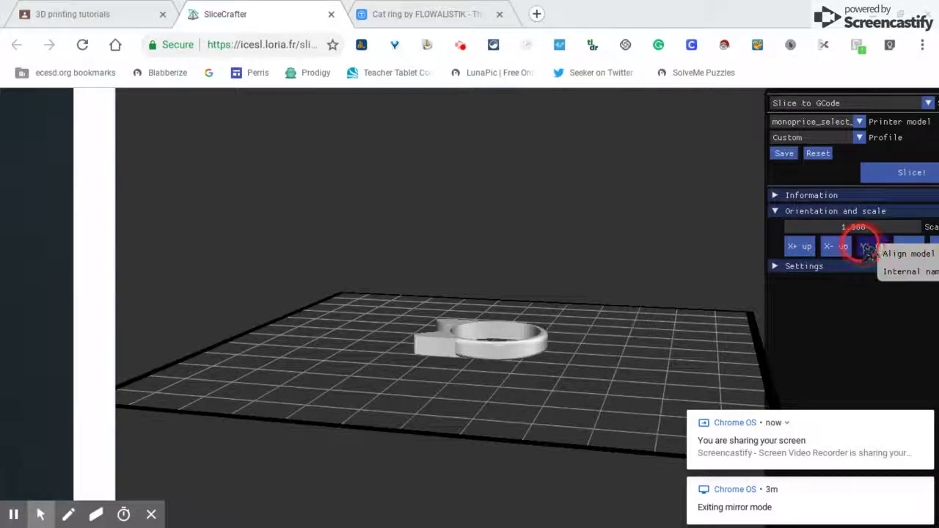
click(835, 246)
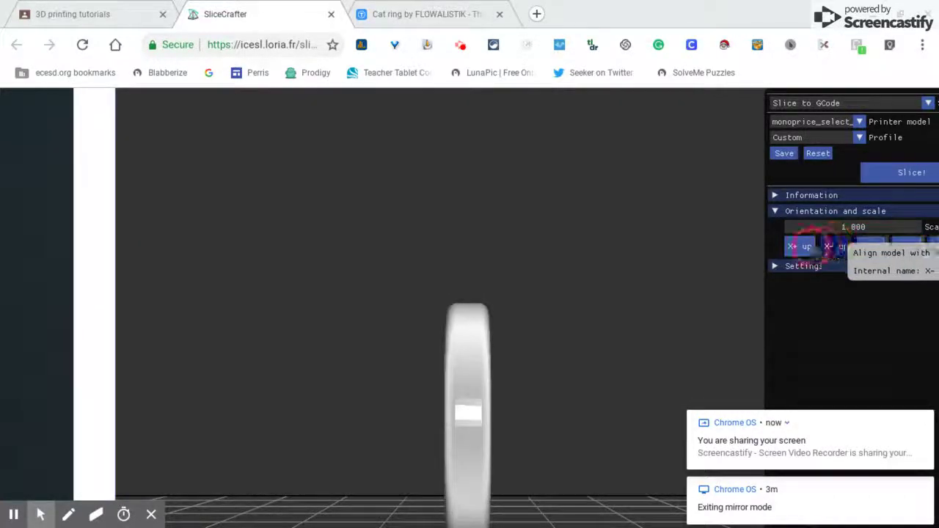
click(807, 248)
click(835, 247)
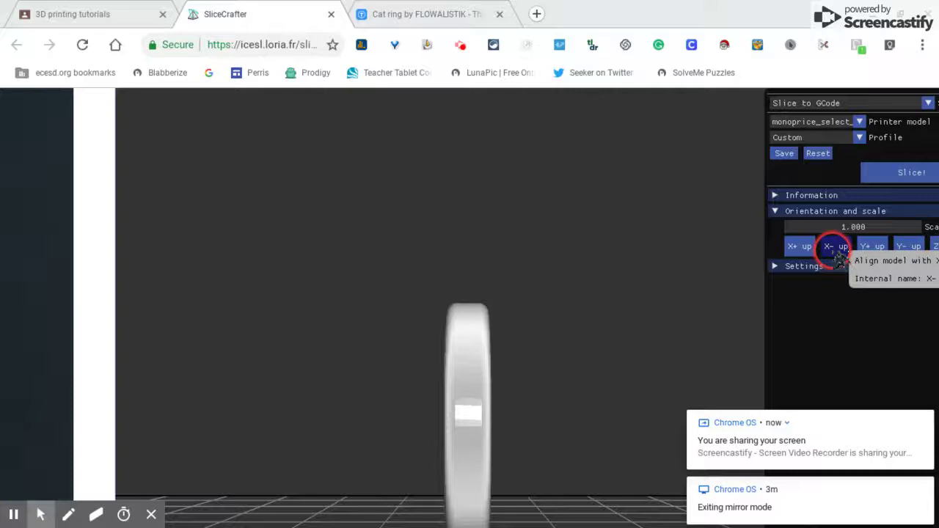
click(908, 247)
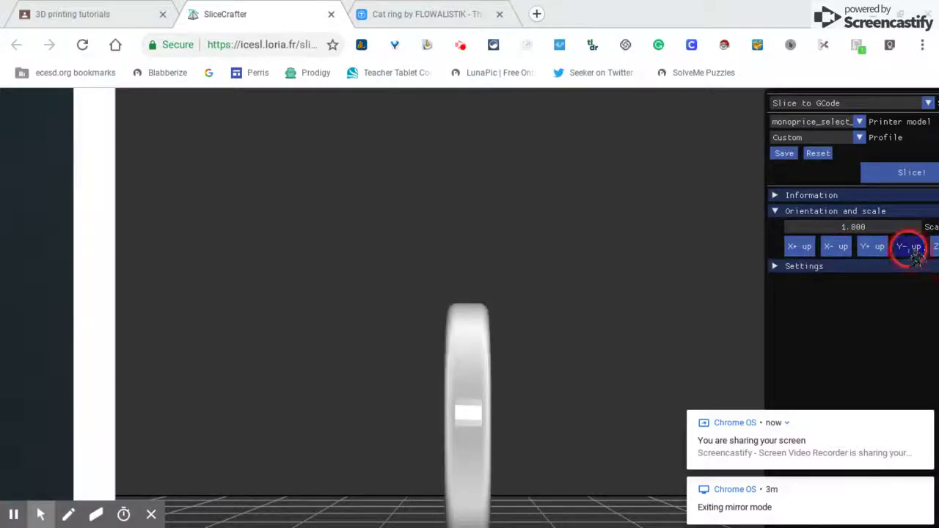
click(935, 246)
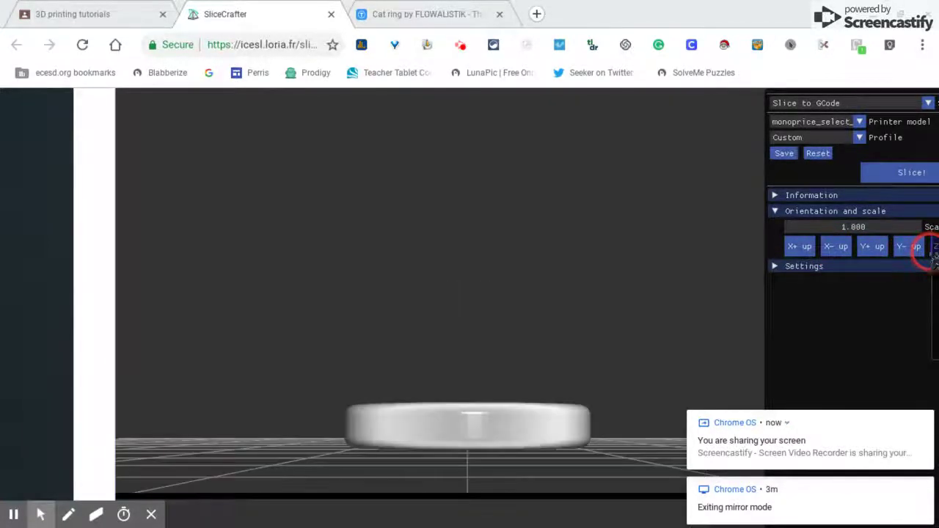
Shrink the ring from scale 1.000 to 0.780
drag(685, 287, 747, 338)
click(890, 224)
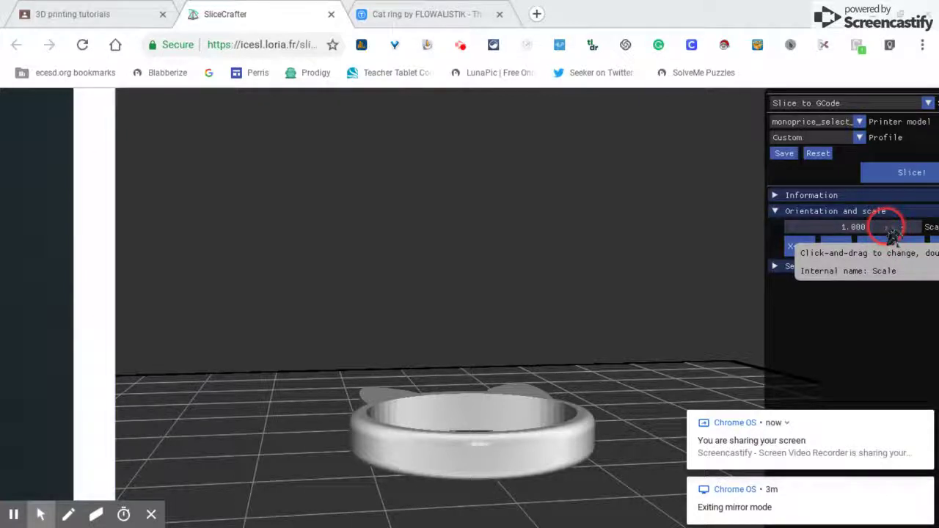
mouse_move(893, 233)
mouse_down()
mouse_move(433, 336)
mouse_move(478, 394)
mouse_move(514, 419)
mouse_up()
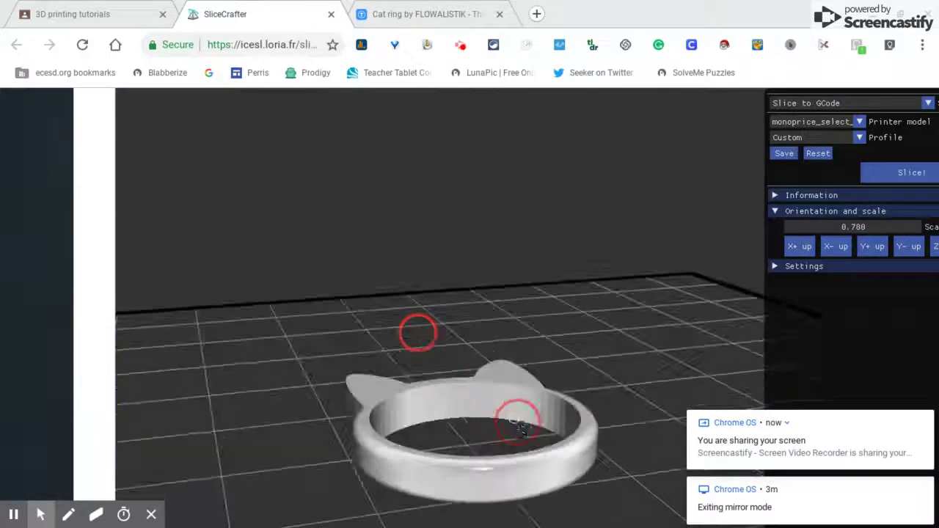
Search the settings for 'sup', find no support options, and clear the search
click(776, 212)
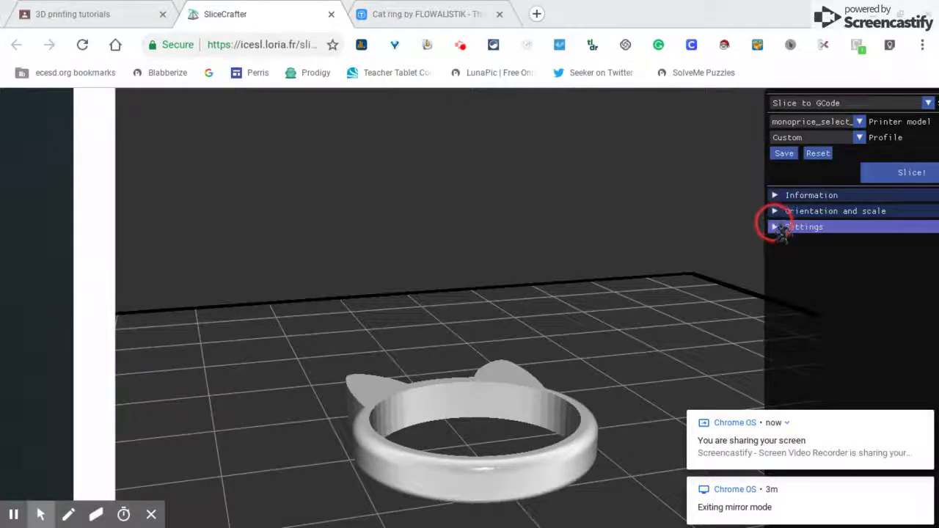
click(778, 228)
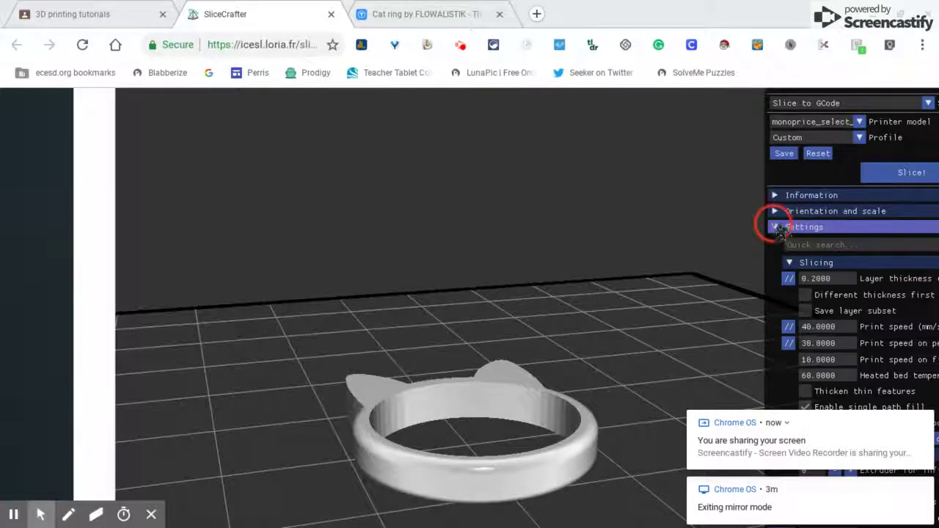
click(815, 247)
text(sup)
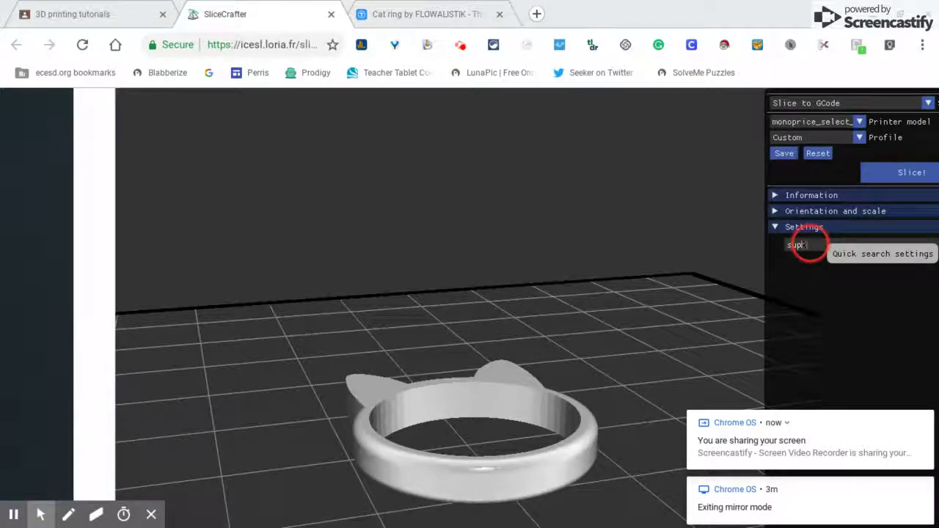
key(BackSpace)
key(BackSpace)
key(BackSpace)
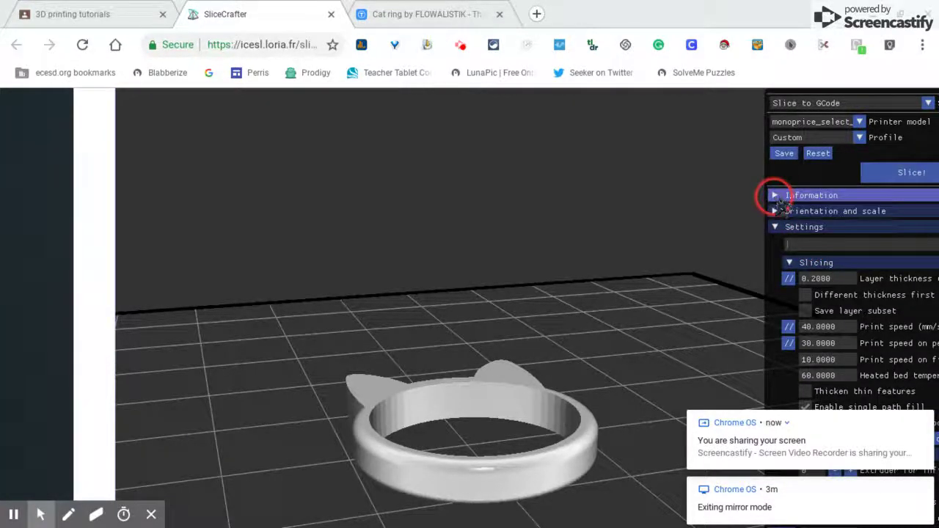
Show the model information (19 × 23 × 3 mm), retry the 'sup' search, then collapse Settings
click(775, 195)
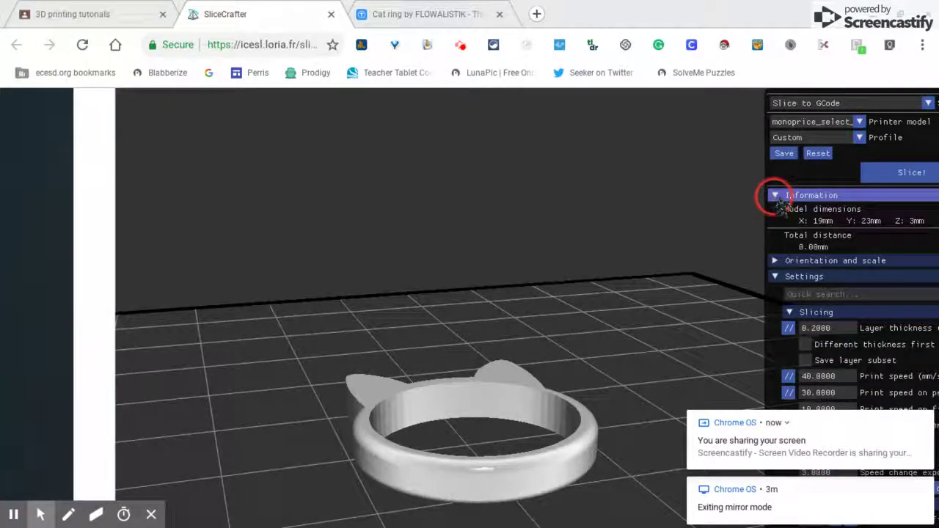
click(837, 295)
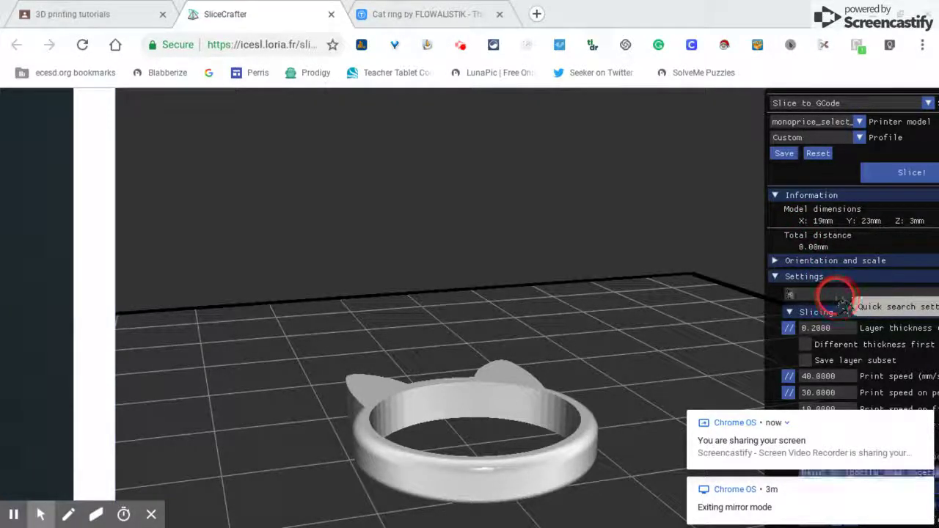
text(sup)
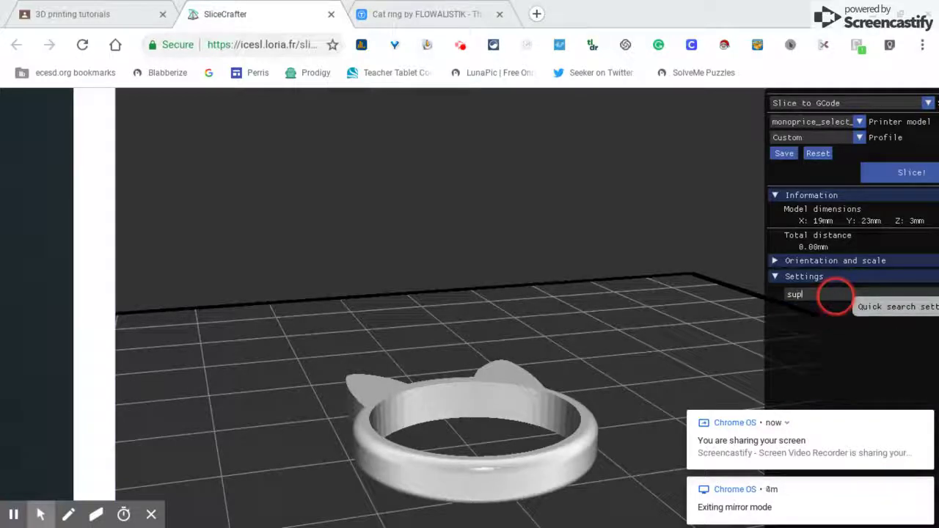
key(BackSpace)
key(BackSpace)
key(BackSpace)
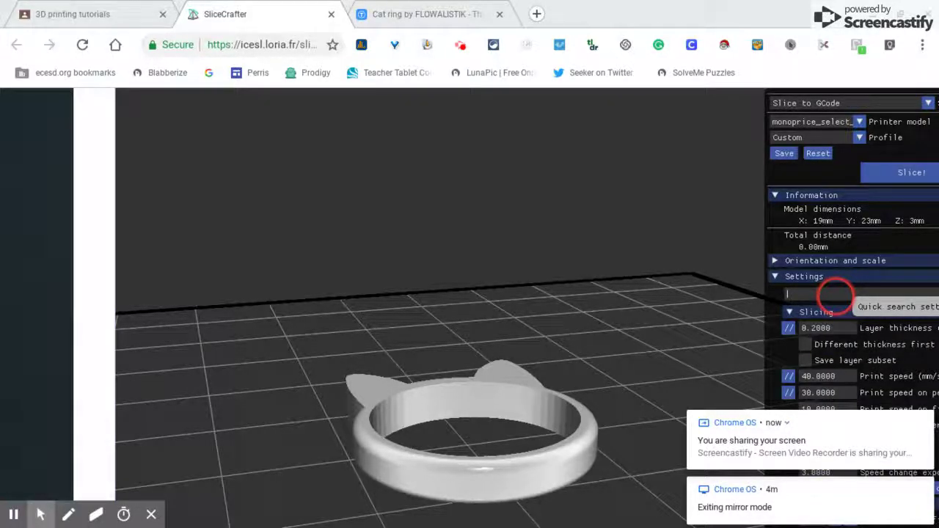
click(781, 284)
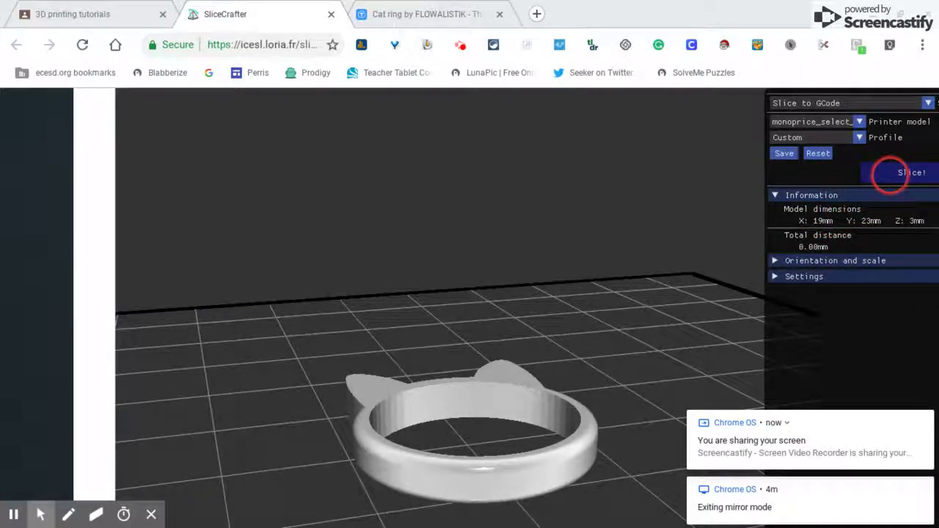
Slice the ring to G-code, note the 0h 4m 6s estimate, and close the preview
click(897, 176)
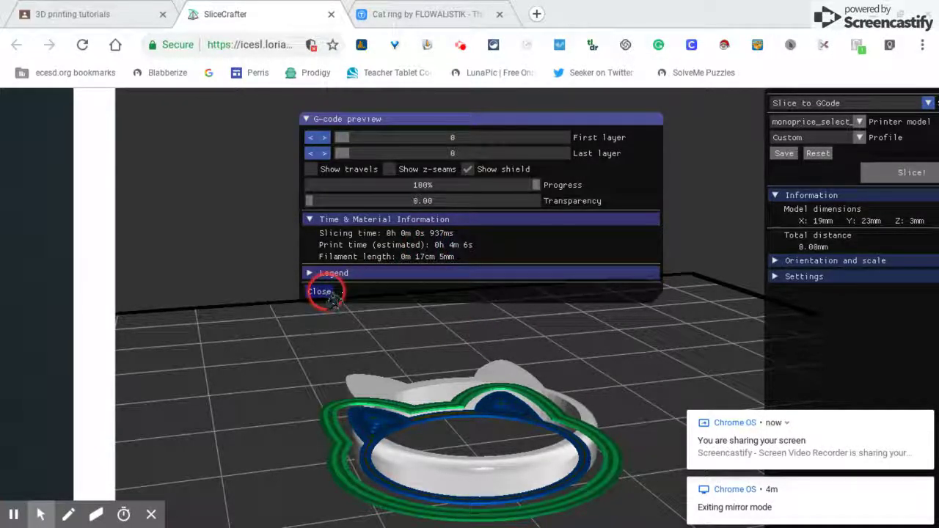
click(321, 293)
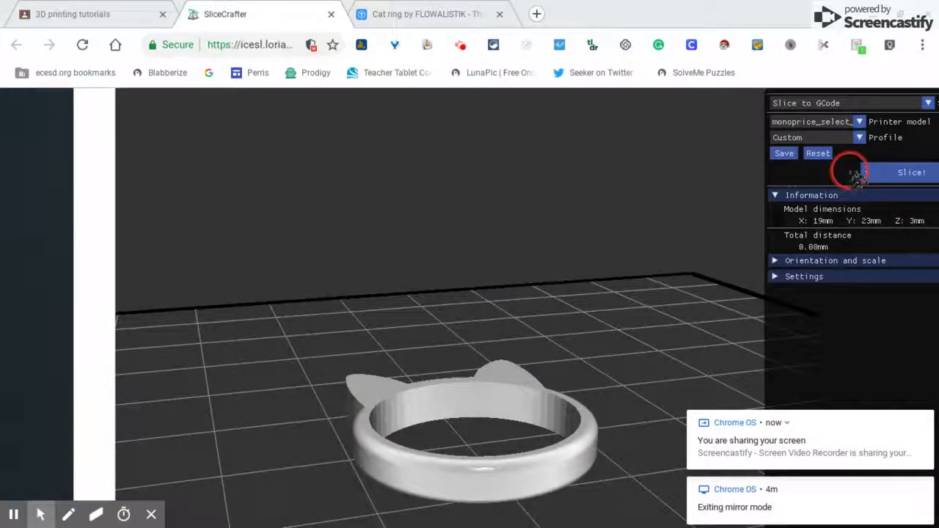
Scale the cat ring to 2.030 (46 × 55 × 7 mm) and slice it to processed.gcode
click(789, 263)
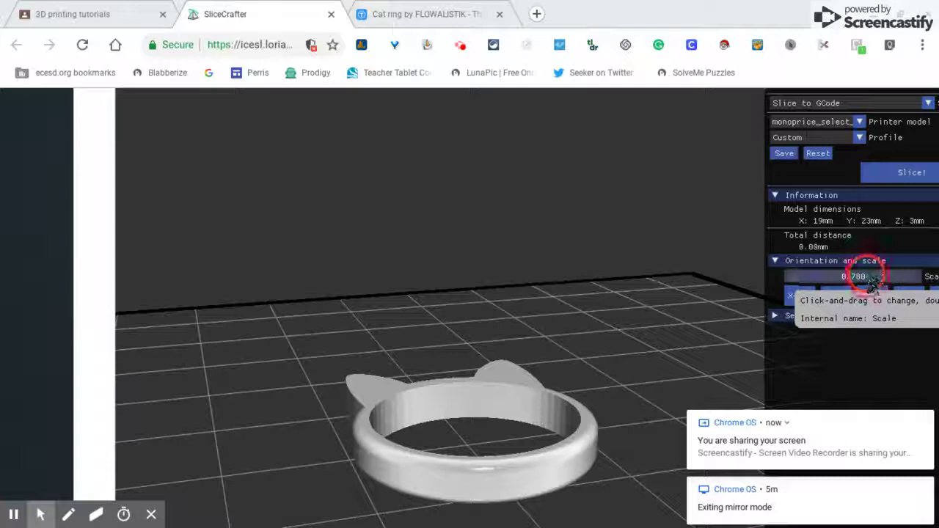
mouse_move(874, 285)
mouse_down()
mouse_move(866, 283)
mouse_move(894, 284)
mouse_move(846, 282)
mouse_move(850, 288)
mouse_move(839, 275)
mouse_move(813, 275)
mouse_move(826, 291)
mouse_move(872, 290)
mouse_up()
mouse_move(570, 262)
mouse_down()
mouse_move(593, 300)
mouse_move(574, 263)
mouse_up()
click(870, 172)
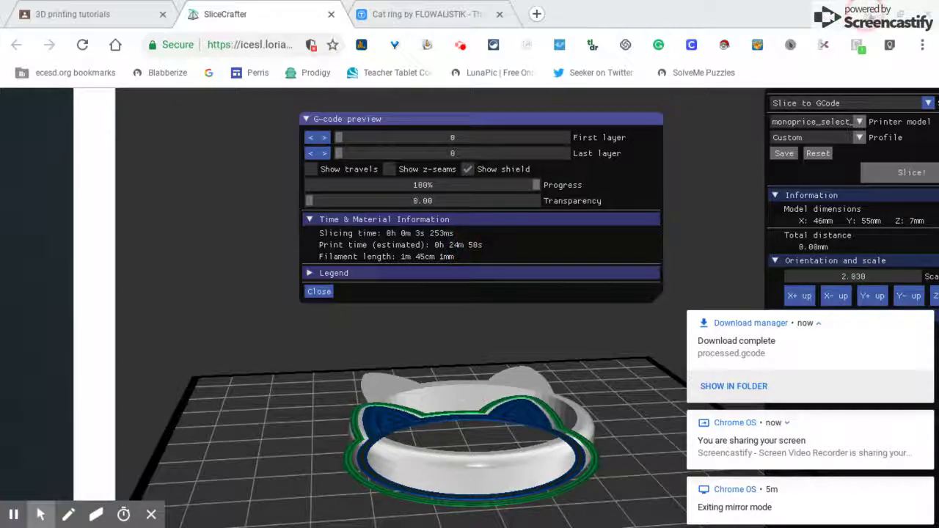
Launch the Files app and show Recent files, with the 1.1 MB processed.gcode listed at the top
click(873, 14)
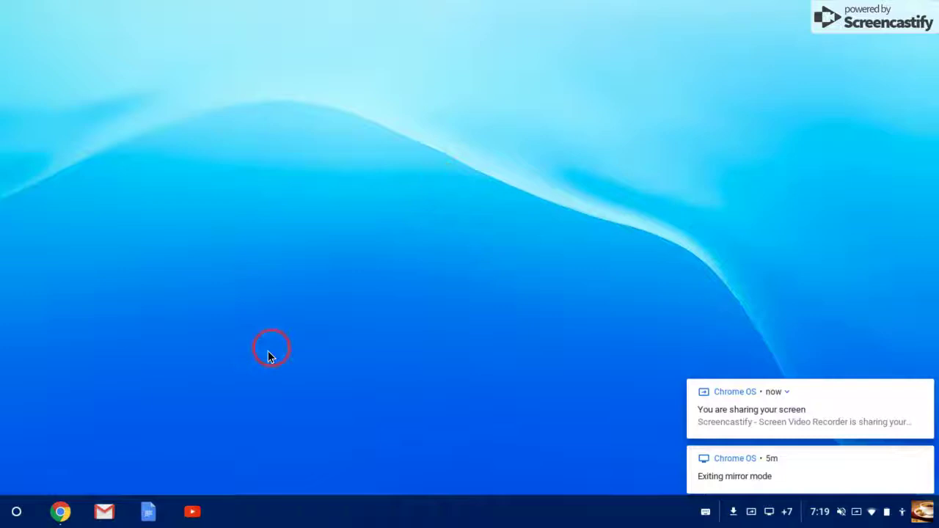
click(16, 511)
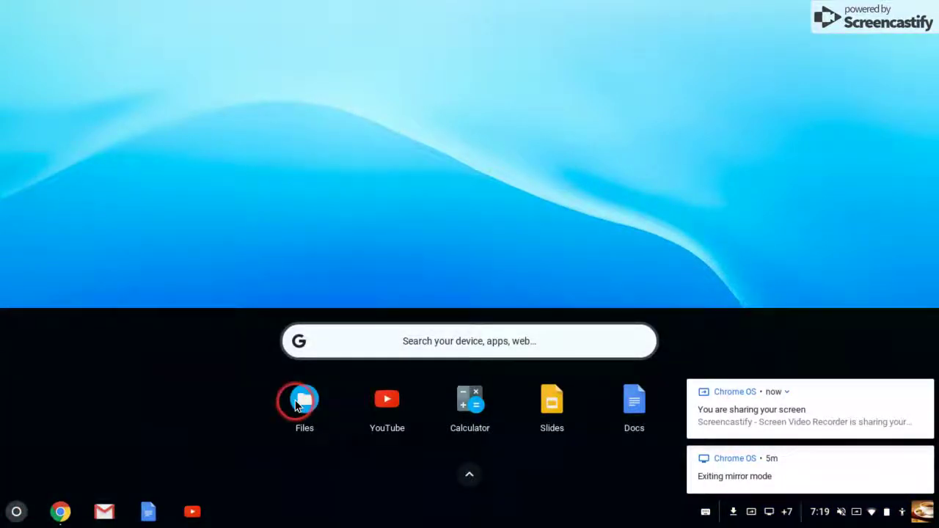
click(299, 404)
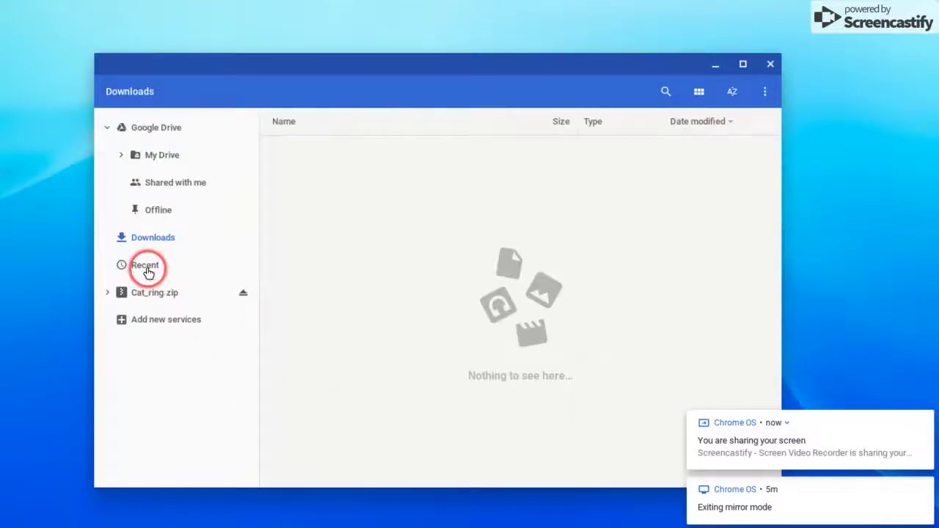
click(147, 269)
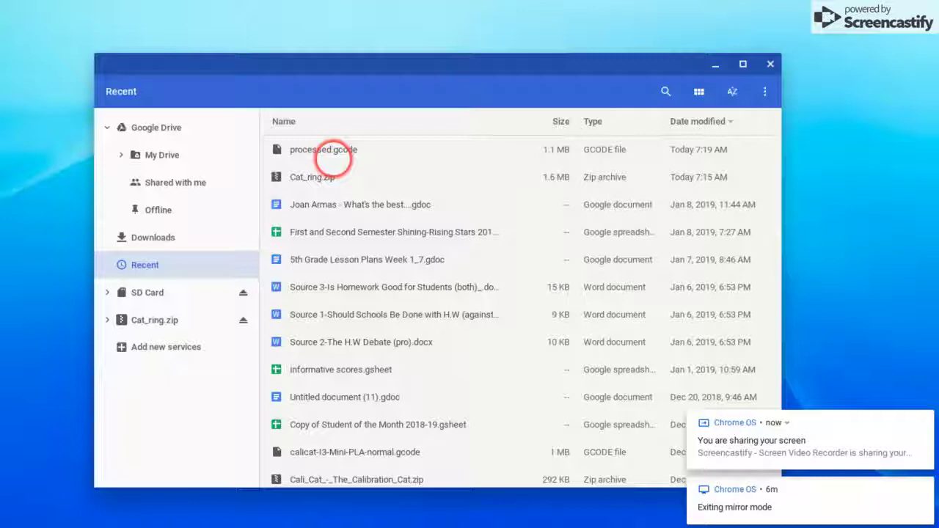
click(154, 238)
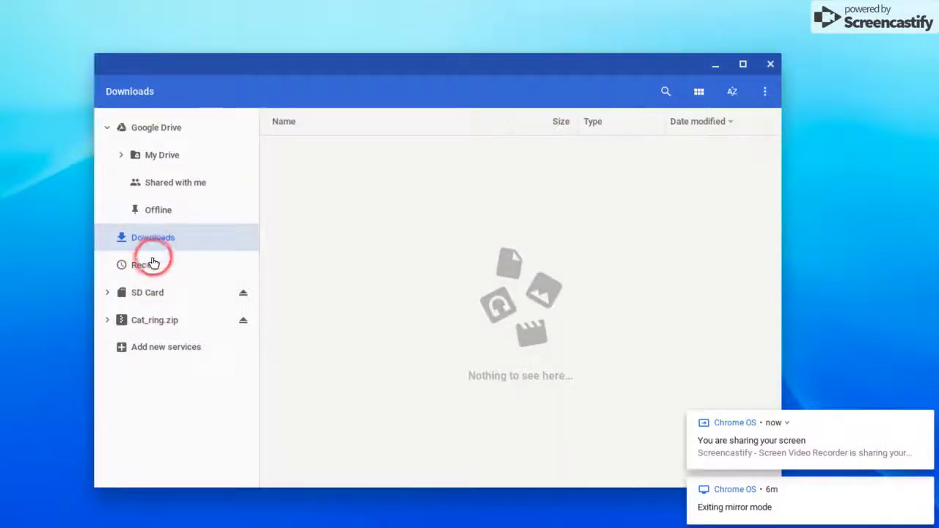
click(152, 264)
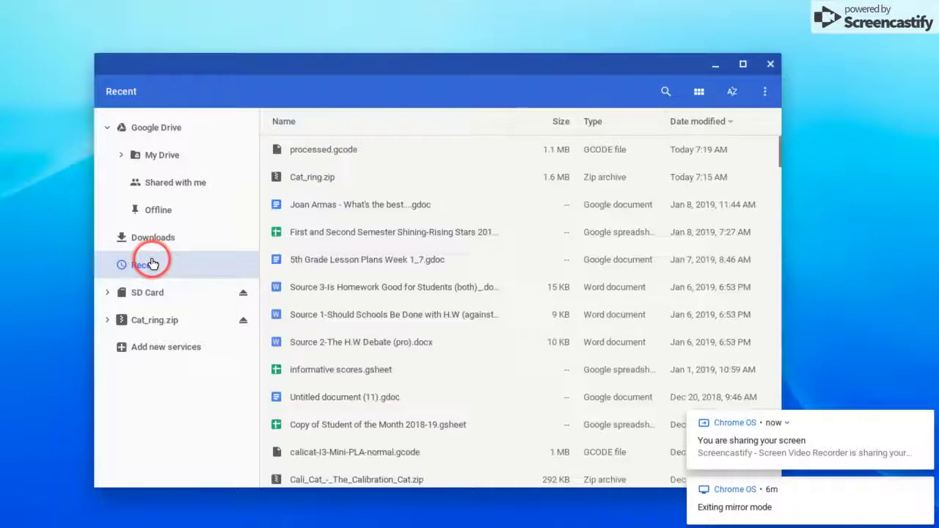
Drop processed.gcode onto the SD Card, saving it as processed (1).gcode, then eject the card
click(317, 151)
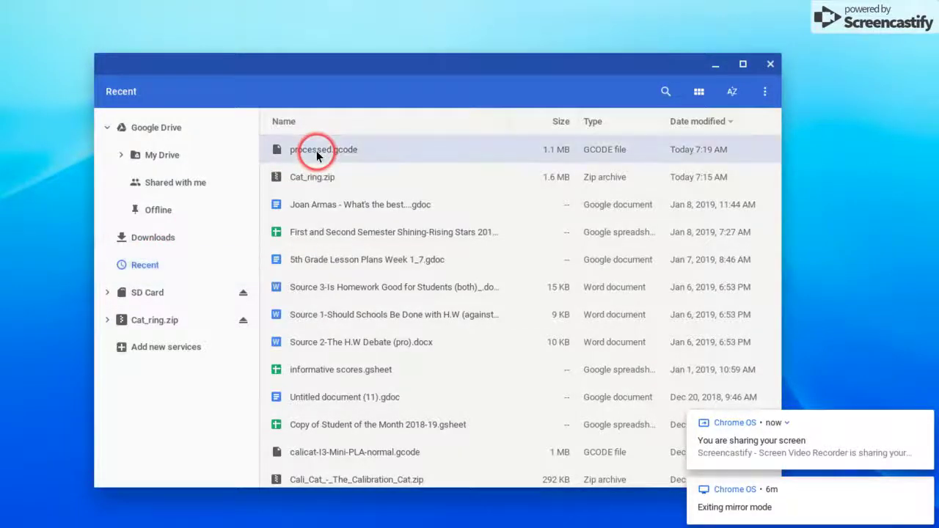
drag(316, 150, 158, 305)
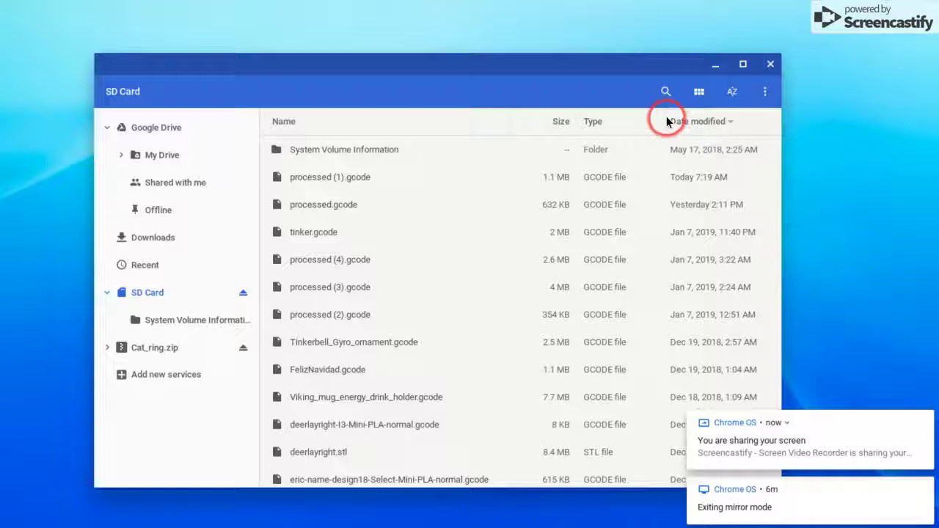
click(242, 296)
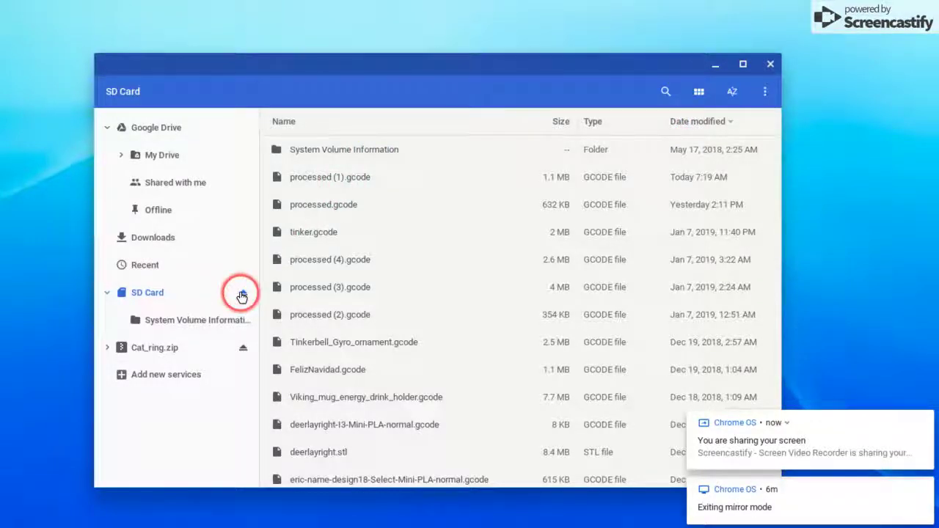